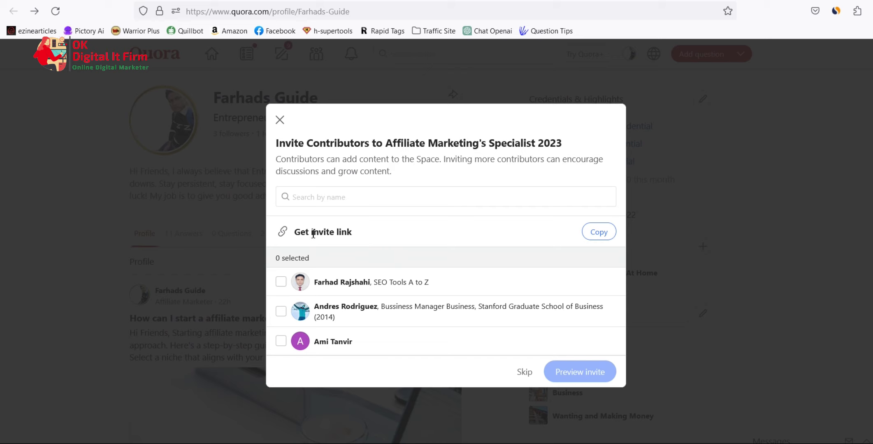
Skip inviting contributors to the new Affiliate Marketing's Specialist 2023 Space.
left_click_drag(300, 234, 358, 235)
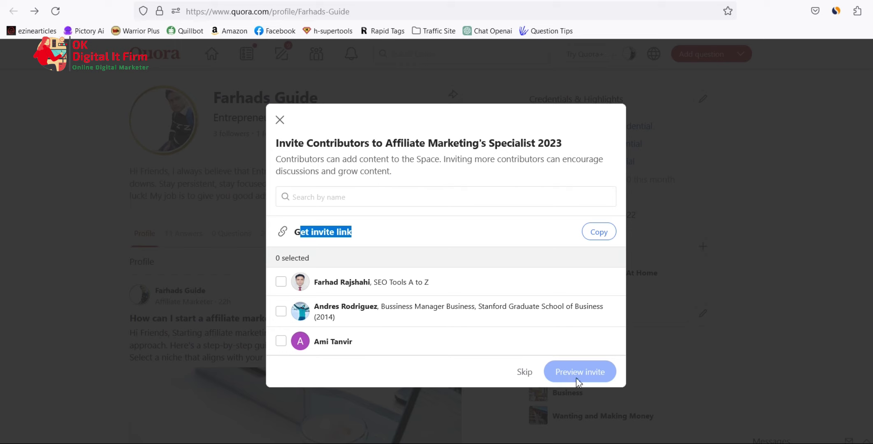
left_click(522, 372)
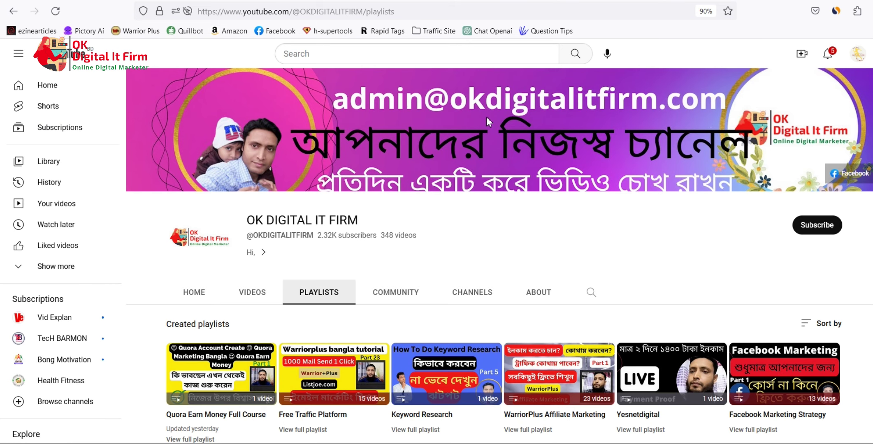
Search the OK DIGITAL IT FIRM YouTube channel for "canva".
left_click(592, 293)
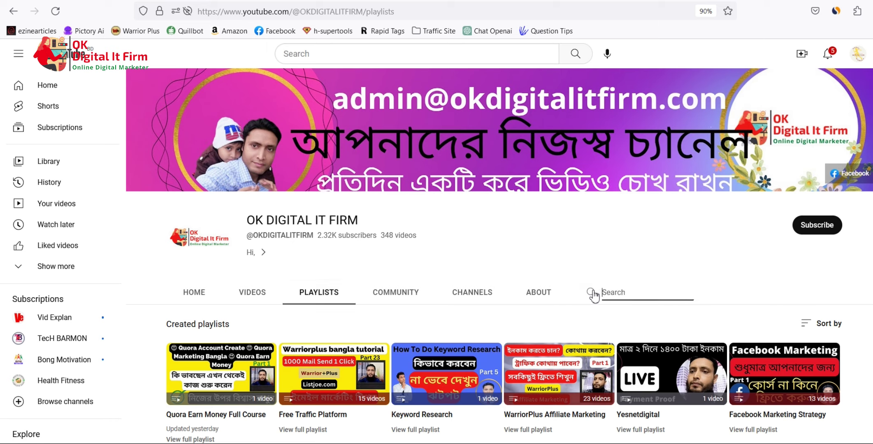
type("canva")
key("Return")
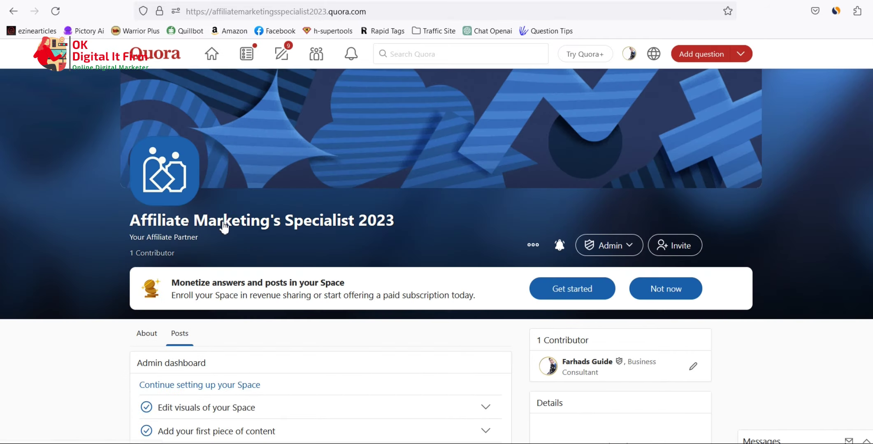
Read the Space's monetization offer on Quora and open the account's own profile to view its displayed name.
left_click_drag(177, 284, 369, 283)
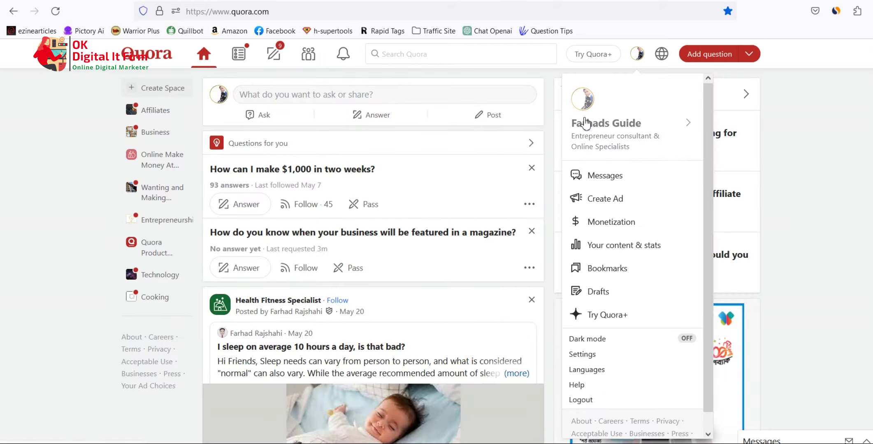
left_click(586, 116)
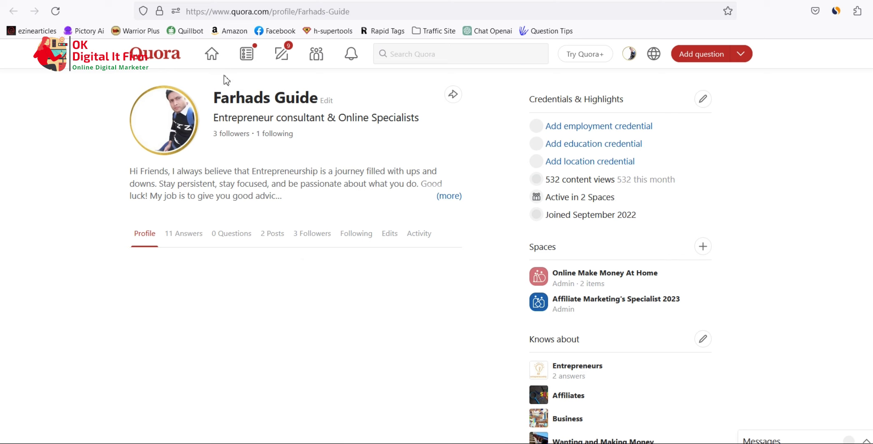
left_click_drag(217, 97, 318, 99)
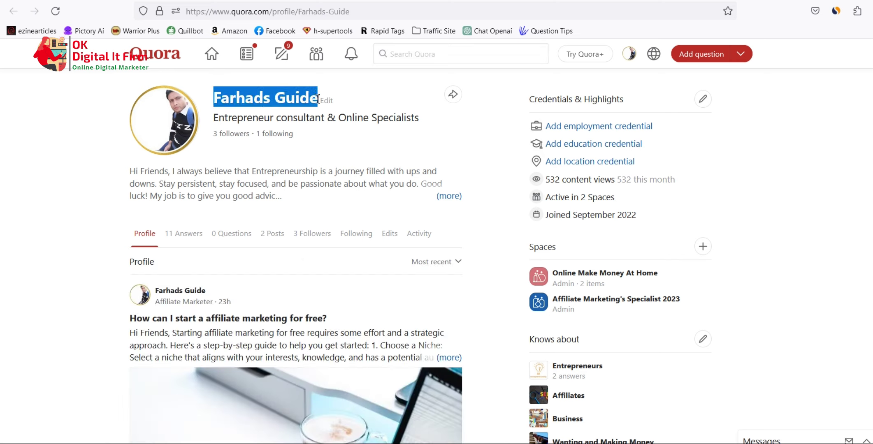
left_click(226, 99)
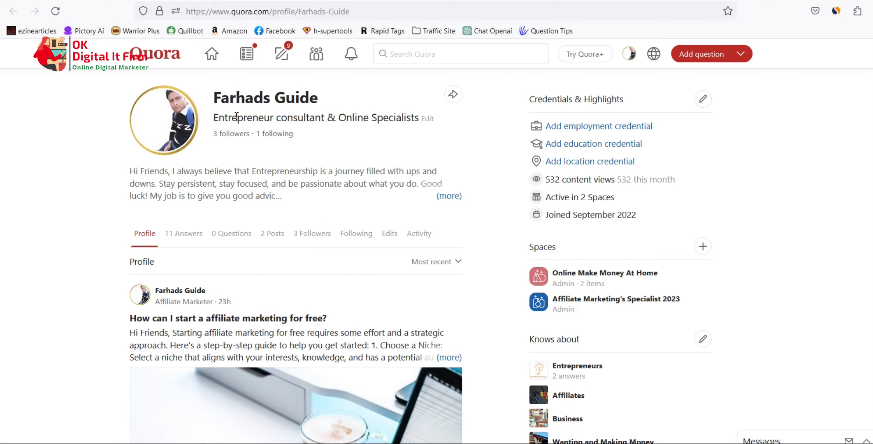
left_click_drag(216, 97, 317, 94)
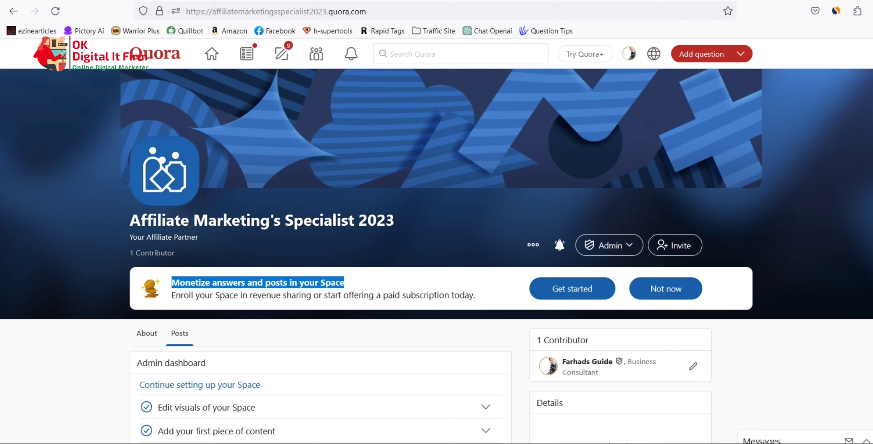
Look over the Affiliate Marketing's Specialist 2023 Space page, including its admin dashboard and details section.
scroll(437, 256, "down", 6)
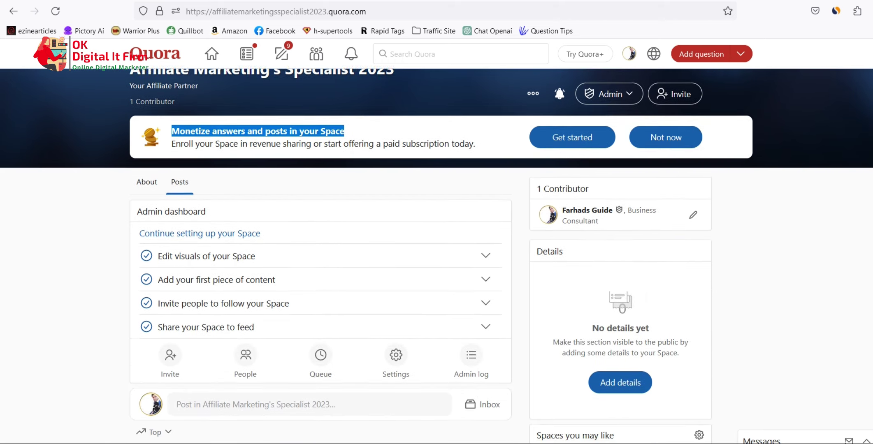
scroll(437, 256, "down", 1)
scroll(437, 256, "up", 2)
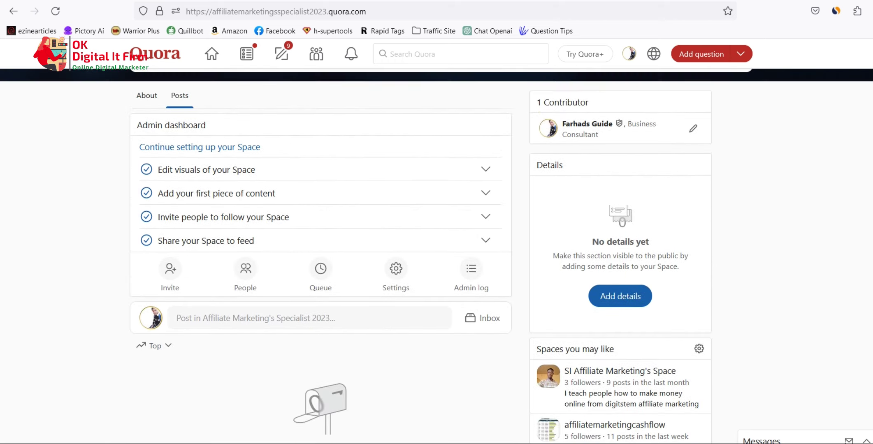
scroll(436, 256, "down", 2)
scroll(436, 256, "down", 1)
scroll(436, 256, "up", 8)
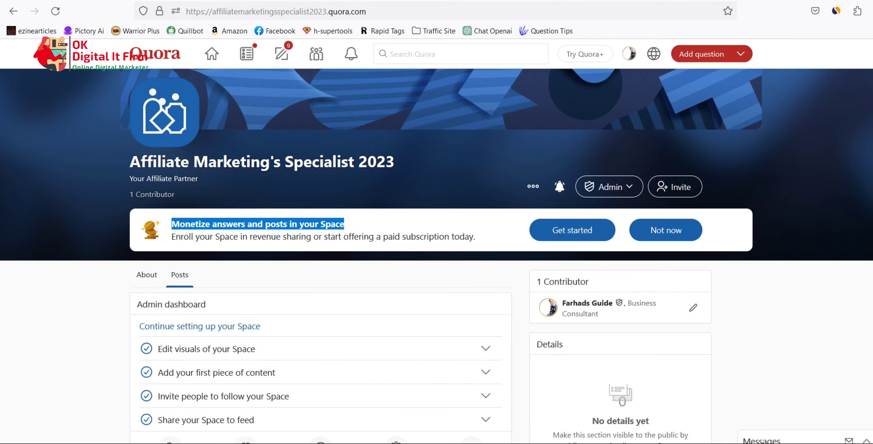
scroll(437, 256, "up", 1)
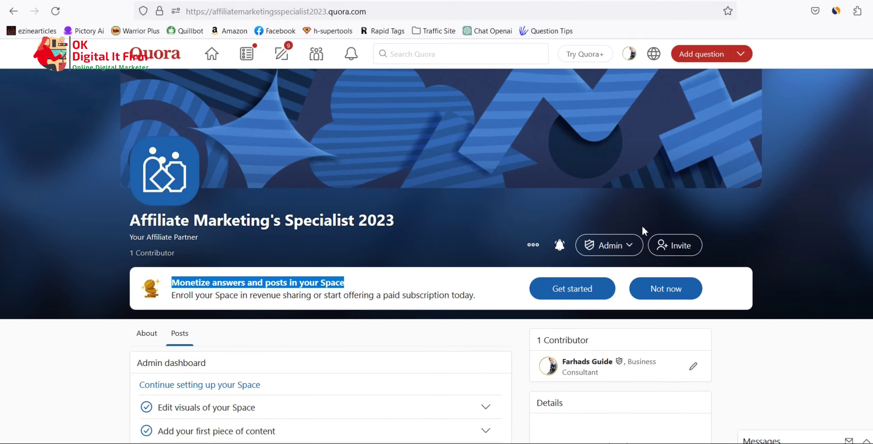
Start the Space's monetization setup, review the three programs offered and continue to the Space subscription program.
left_click(569, 293)
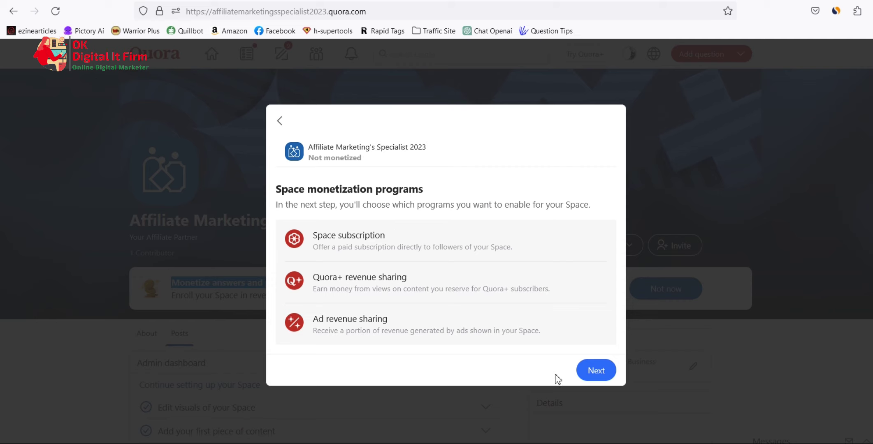
left_click(374, 243)
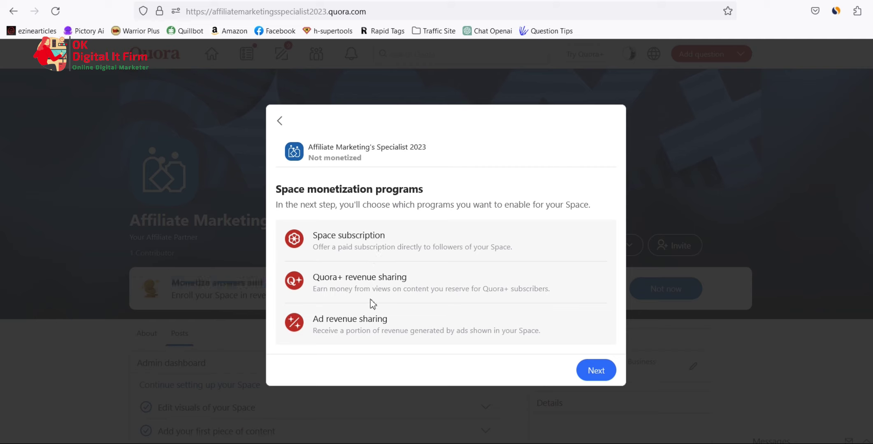
left_click_drag(332, 237, 388, 244)
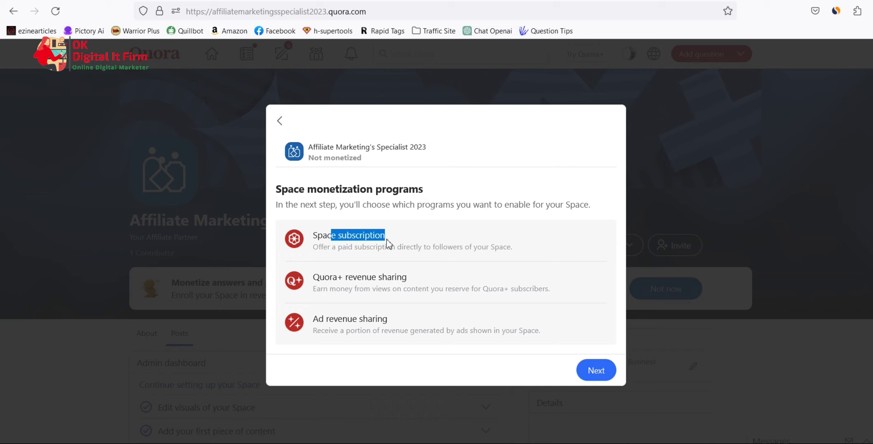
left_click_drag(327, 283, 378, 284)
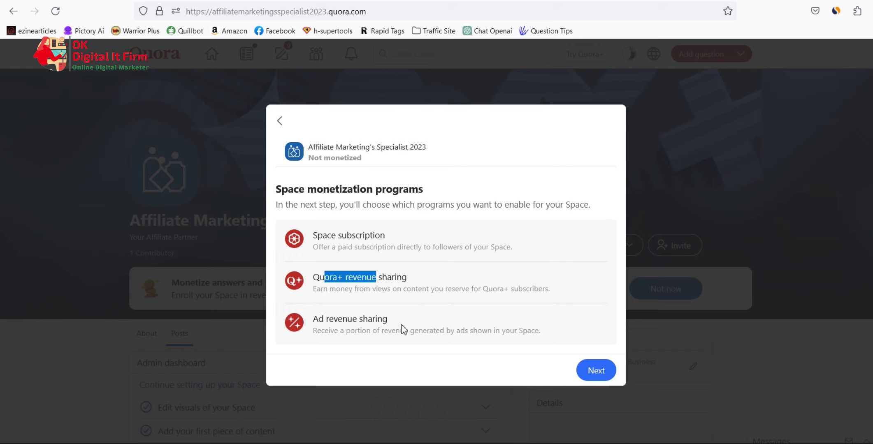
left_click(350, 326)
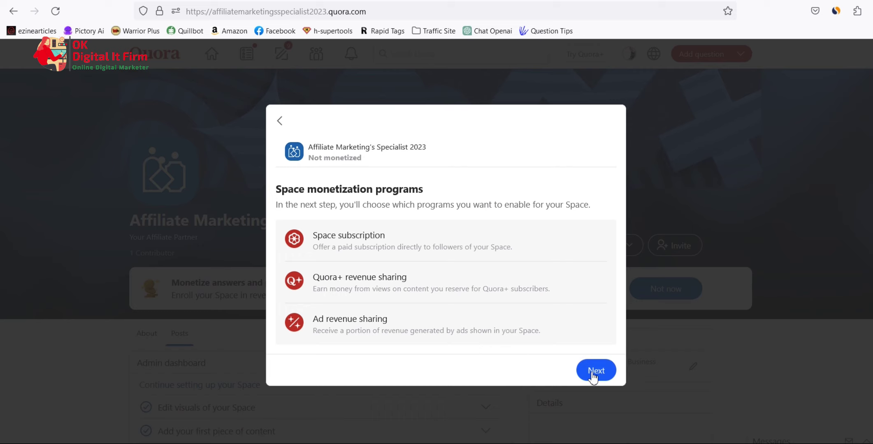
left_click(608, 379)
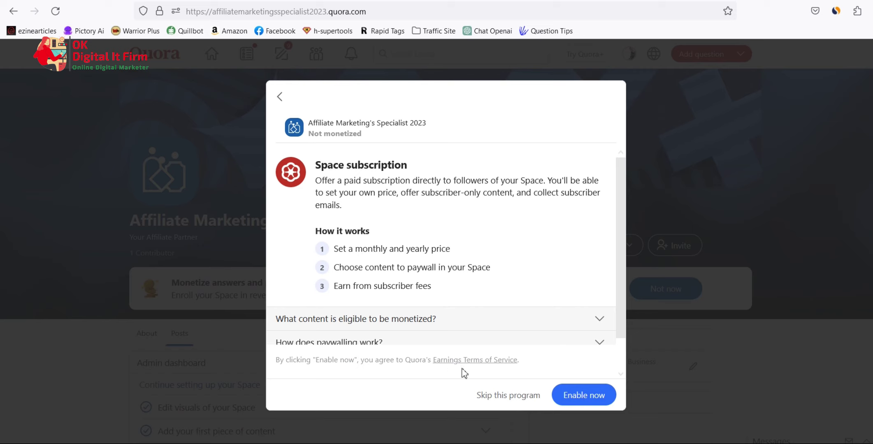
Skip the Space subscription and Quora+ revenue sharing programs in the monetization setup.
left_click(510, 396)
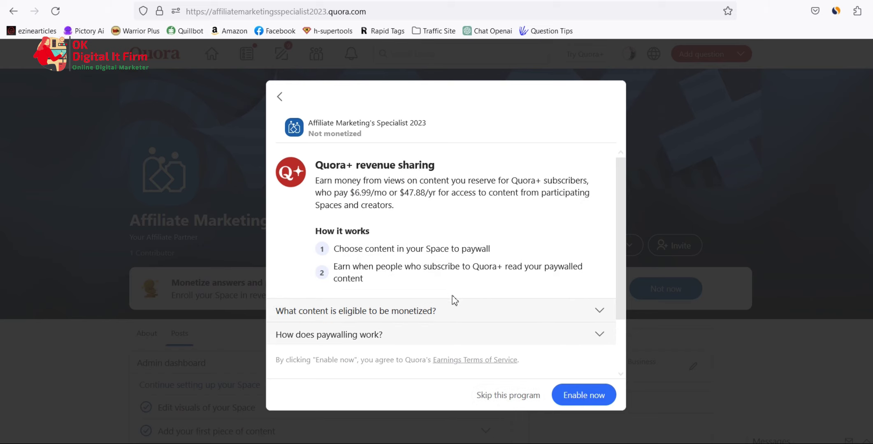
left_click_drag(333, 167, 372, 165)
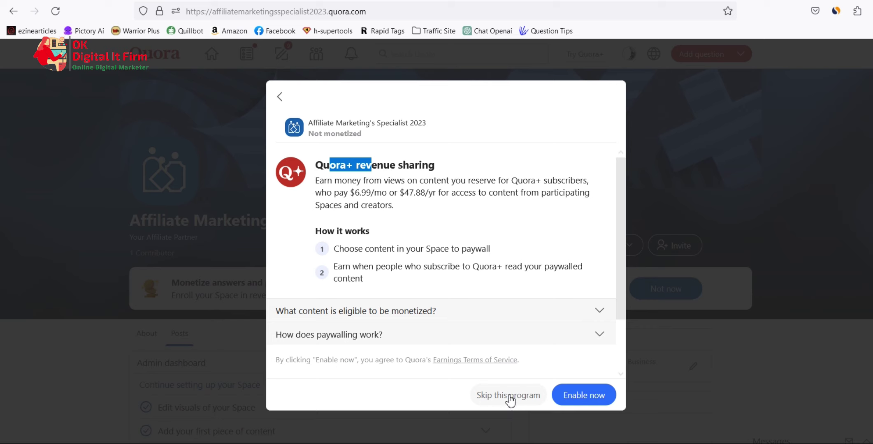
left_click(496, 398)
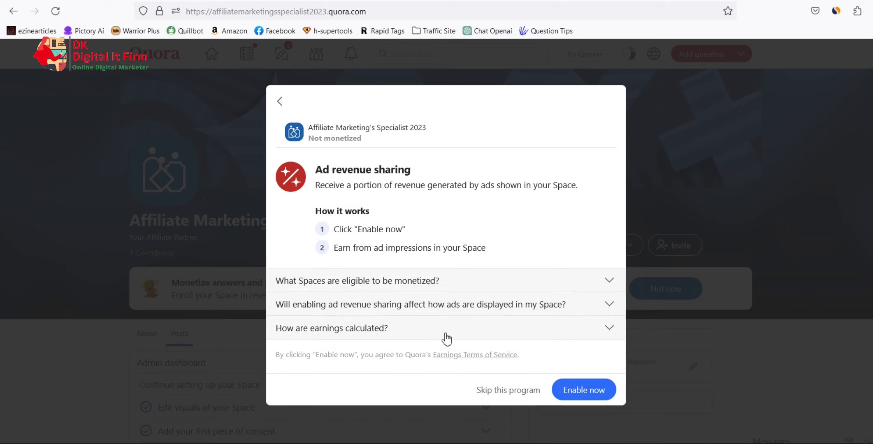
Enable ad revenue sharing for the Space and return to the Space's page.
triple_click(354, 171)
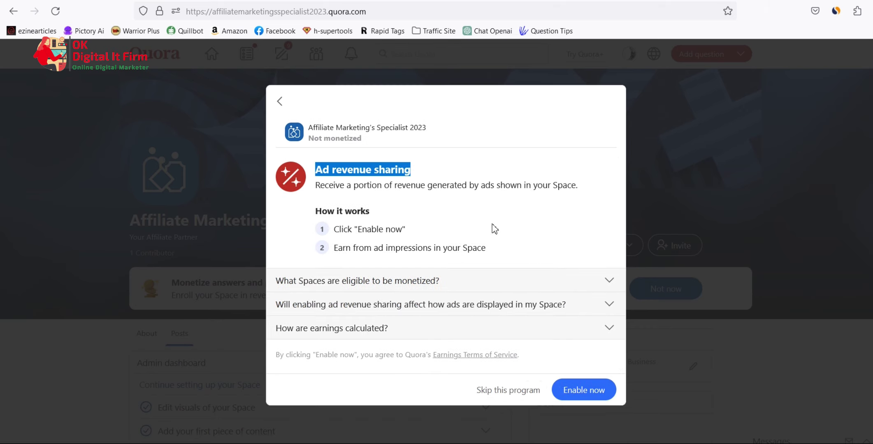
left_click(571, 394)
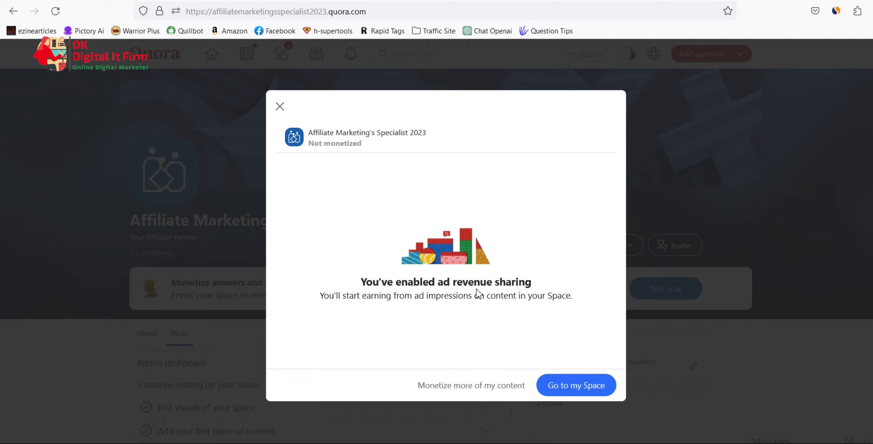
left_click(567, 387)
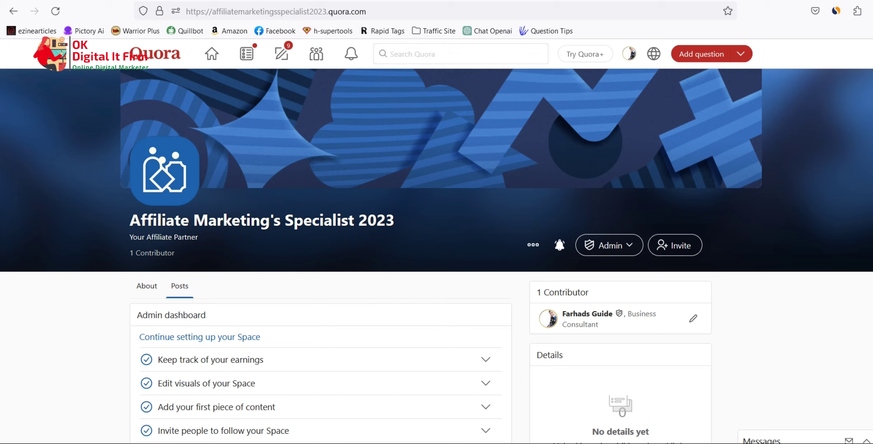
View the Space's post and question forms, and close them without posting anything.
scroll(436, 254, "down", 5)
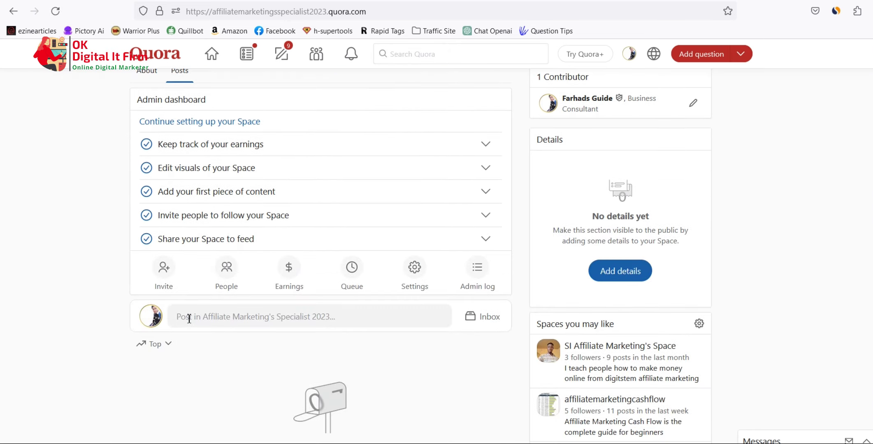
left_click(244, 314)
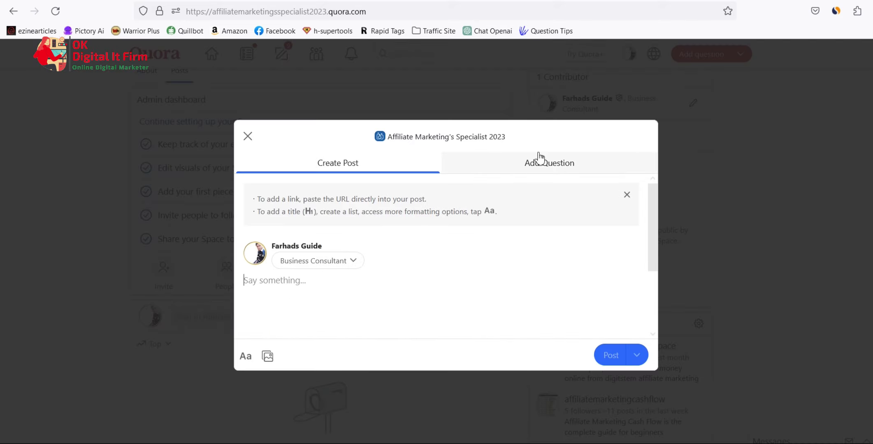
left_click(562, 169)
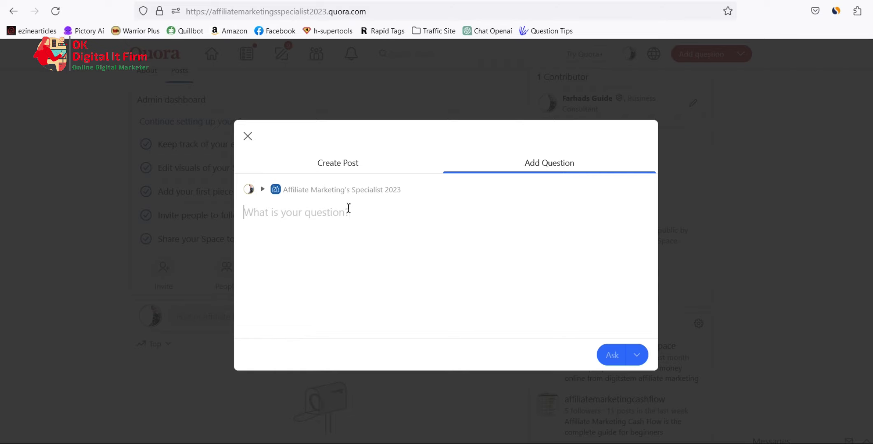
left_click(247, 137)
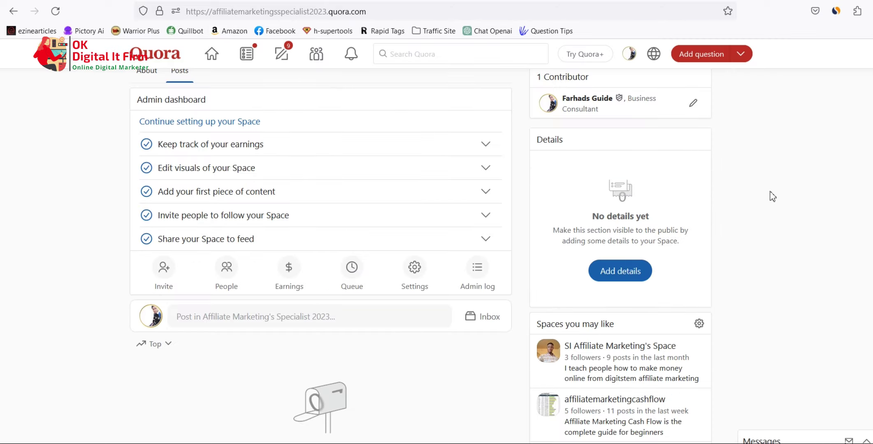
Open the Space's empty Details section for editing.
scroll(436, 255, "up", 4)
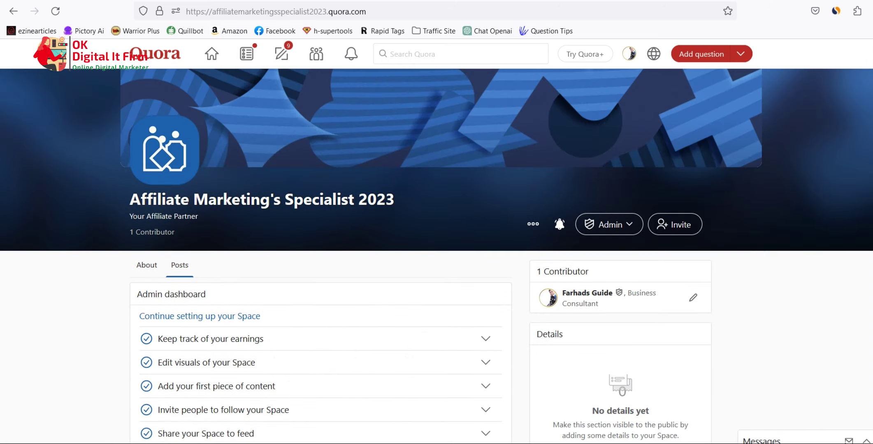
scroll(254, 152, "down", 1)
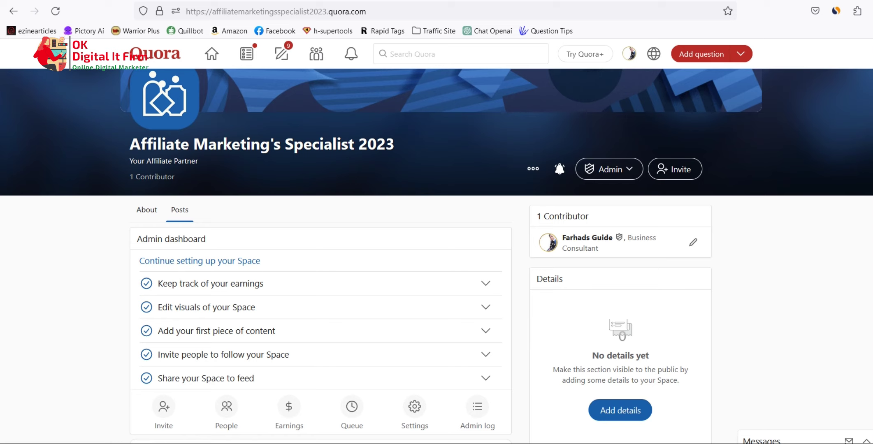
scroll(616, 329, "down", 2)
left_click(619, 345)
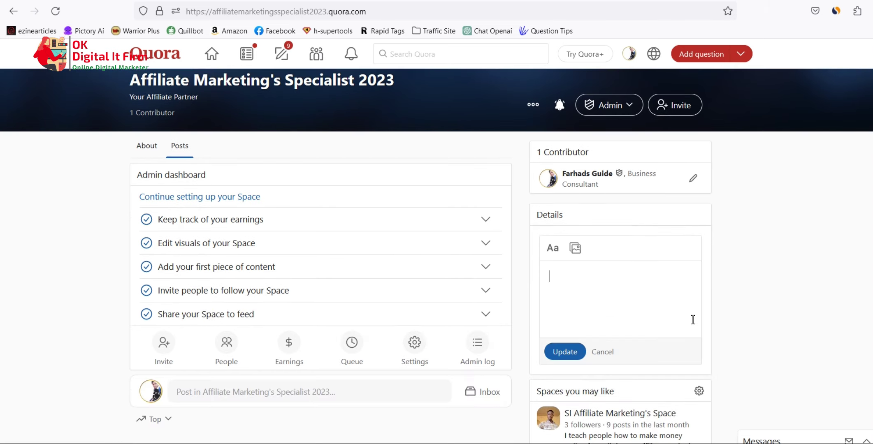
Review the profile page's headline and its list of Spaces, and return to the Affiliate Marketing's Specialist 2023 Space.
key("ctrl+Tab")
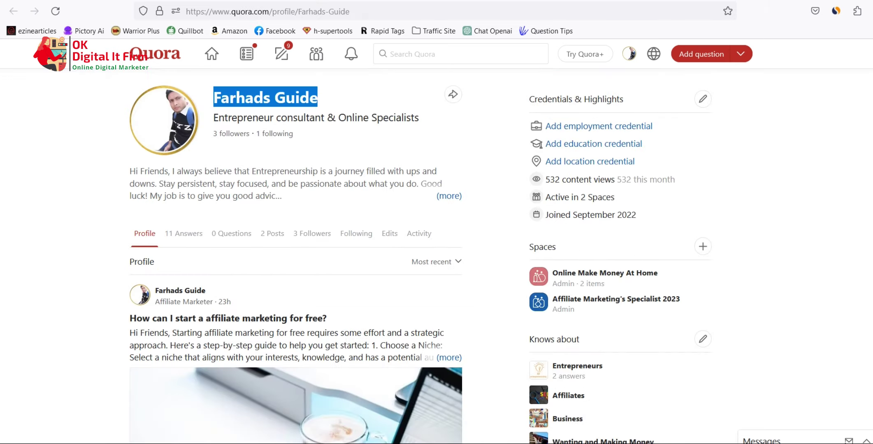
key("ctrl+Tab")
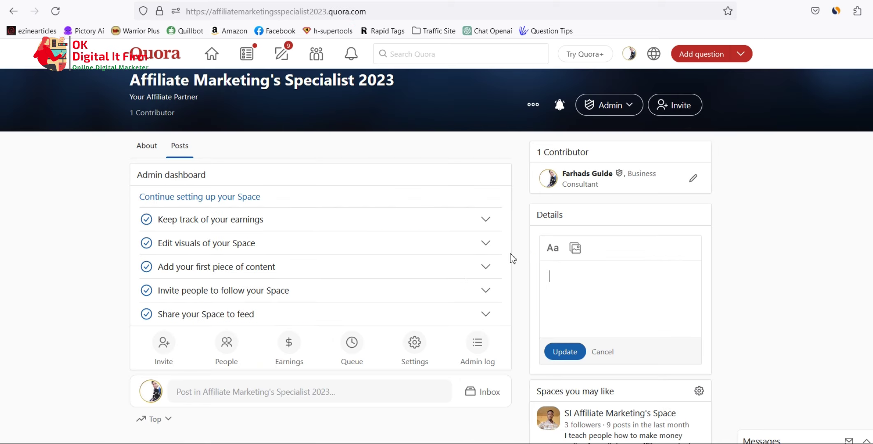
key("ctrl+Tab")
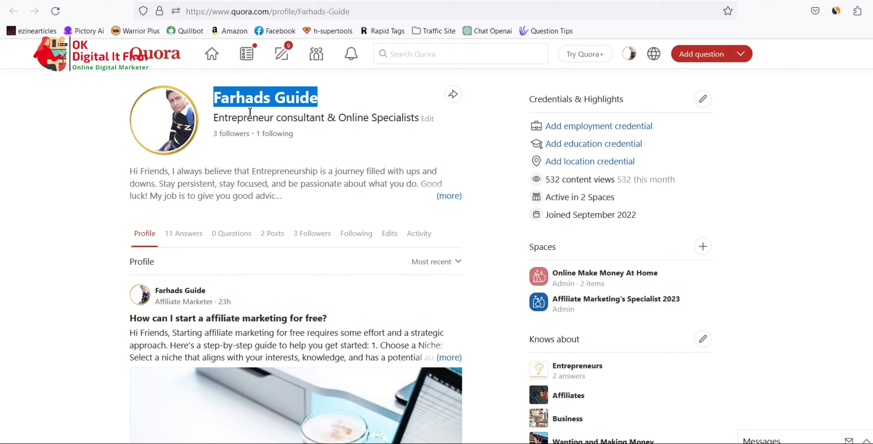
left_click_drag(338, 118, 411, 119)
left_click_drag(213, 118, 322, 120)
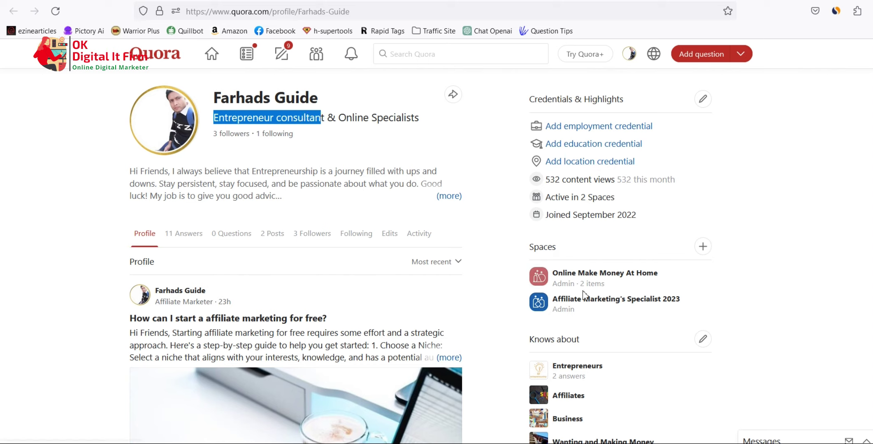
mouse_move(585, 282)
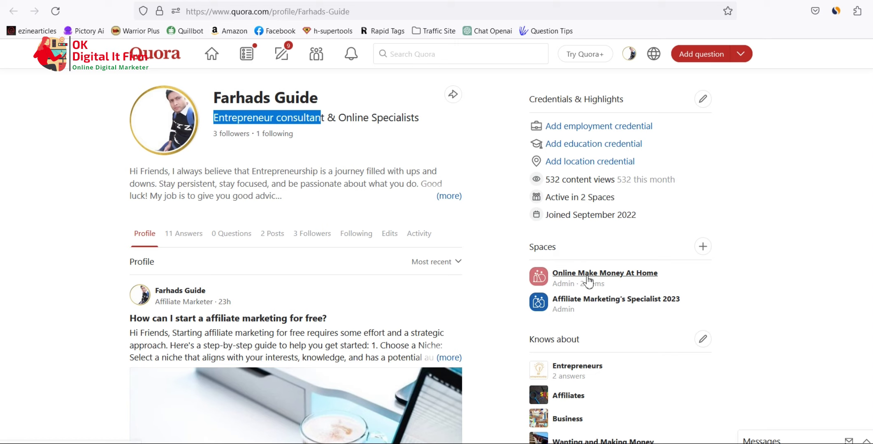
left_click(535, 300)
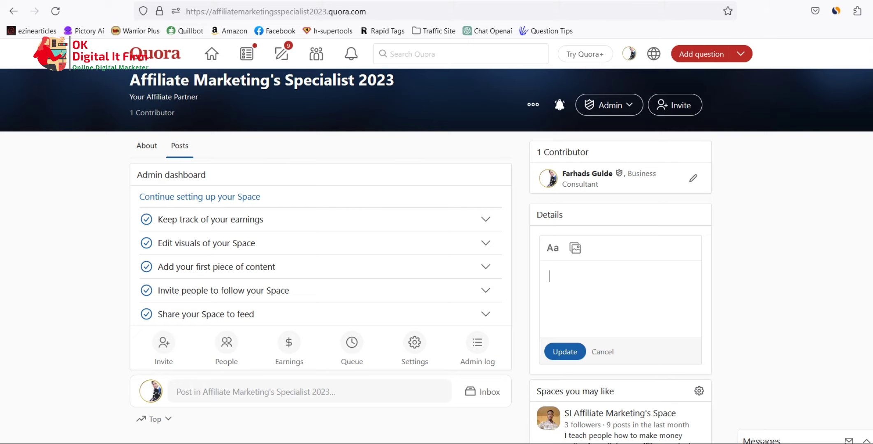
Check the Space's current earnings and first payout goal on its Earnings page, and return to the Space's page.
scroll(436, 255, "down", 3)
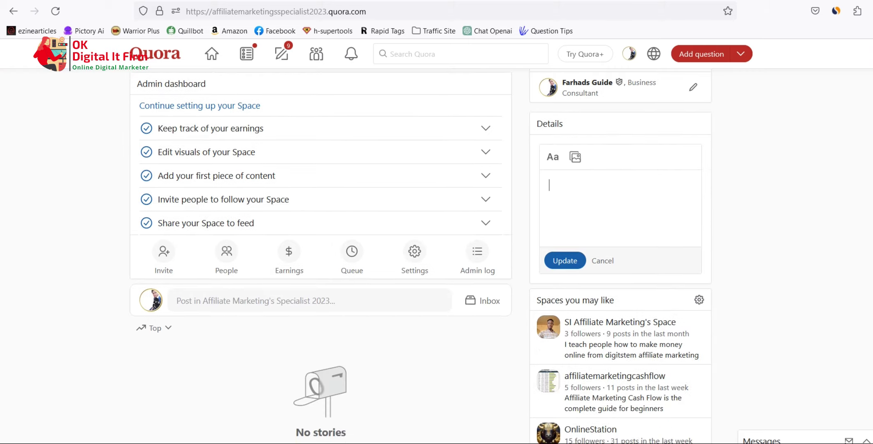
scroll(437, 255, "up", 4)
scroll(437, 255, "down", 2)
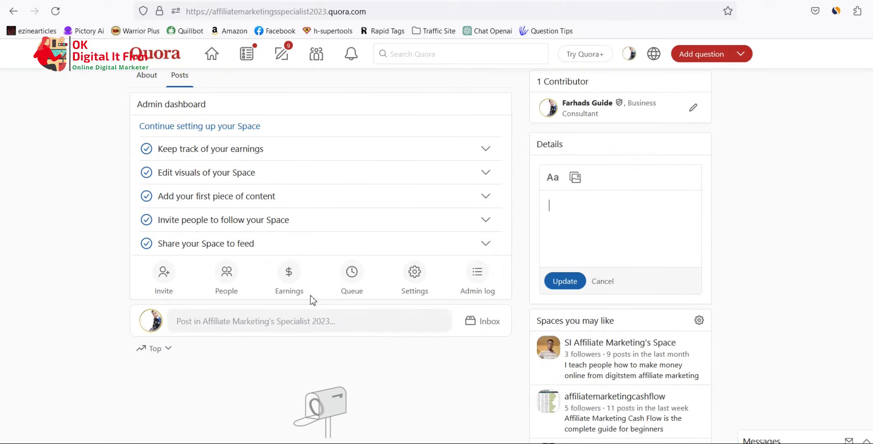
left_click(290, 286)
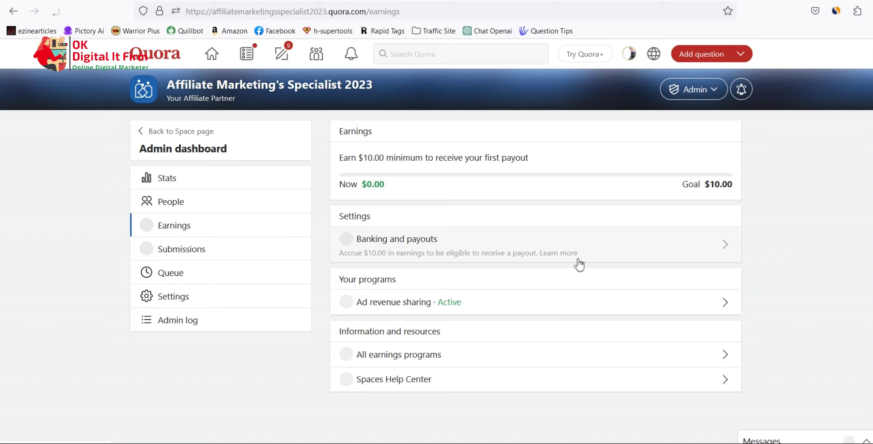
left_click_drag(368, 183, 383, 187)
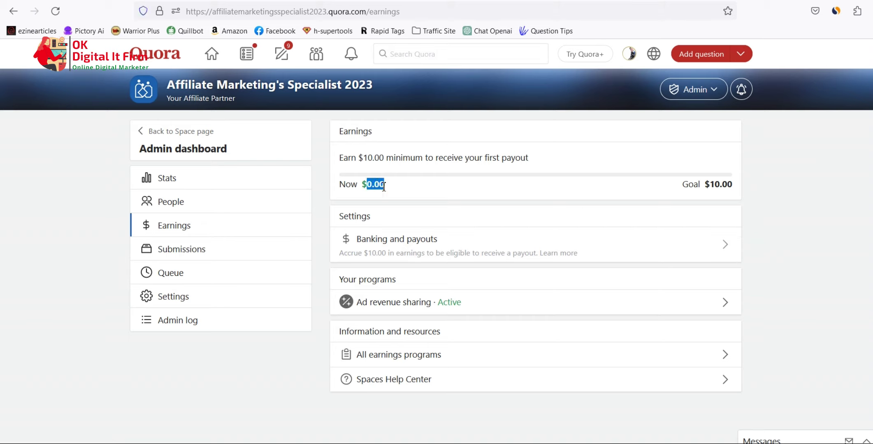
left_click_drag(711, 183, 727, 184)
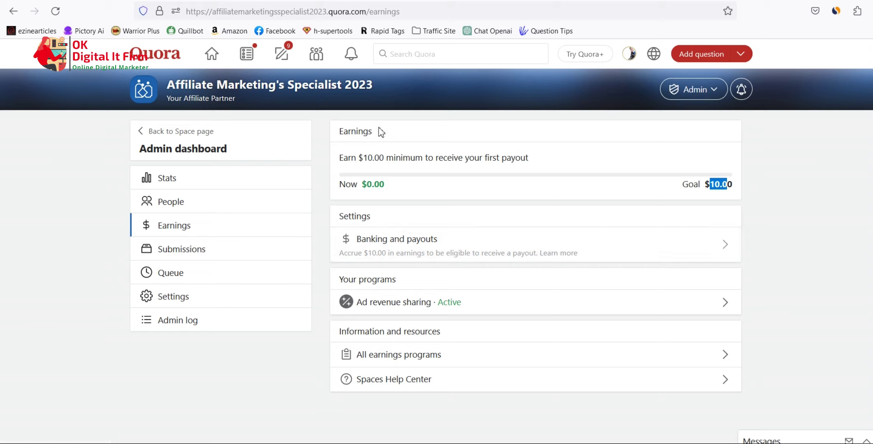
left_click(181, 132)
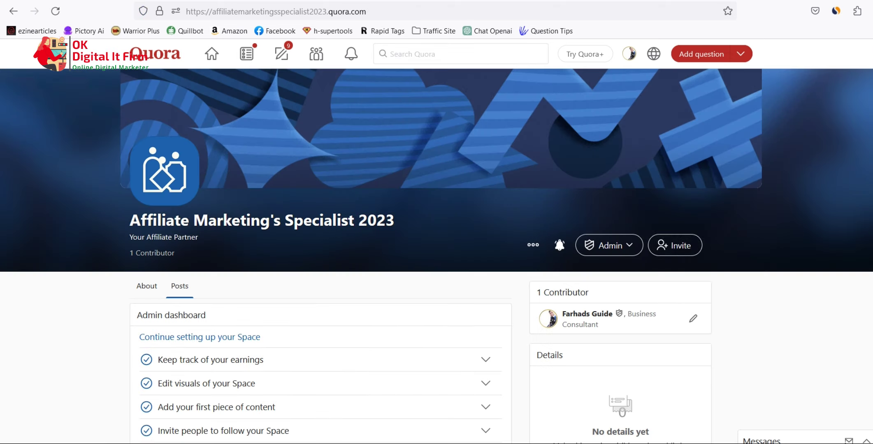
scroll(421, 255, "down", 5)
scroll(422, 255, "up", 5)
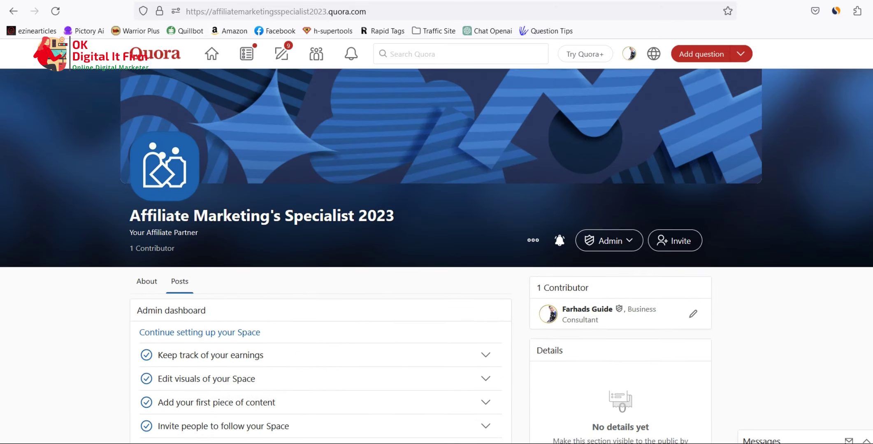
scroll(436, 255, "down", 5)
scroll(436, 255, "up", 5)
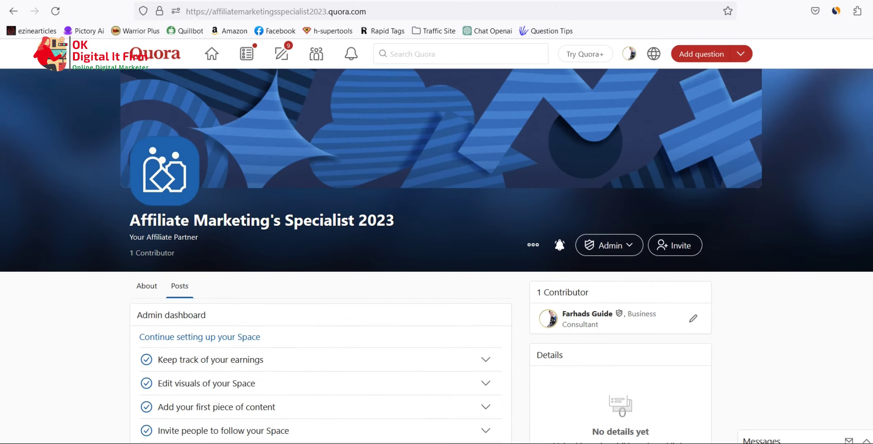
Return to the profile page and open the account's Monetization overview of owned Spaces.
key("ctrl+Tab")
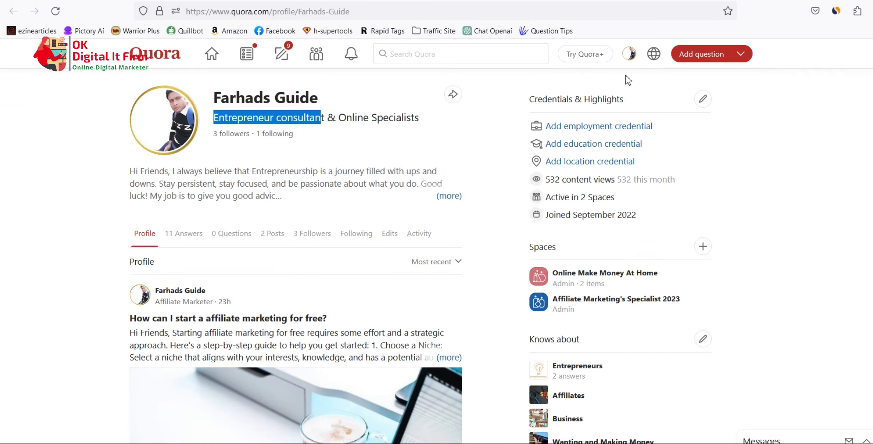
left_click(629, 54)
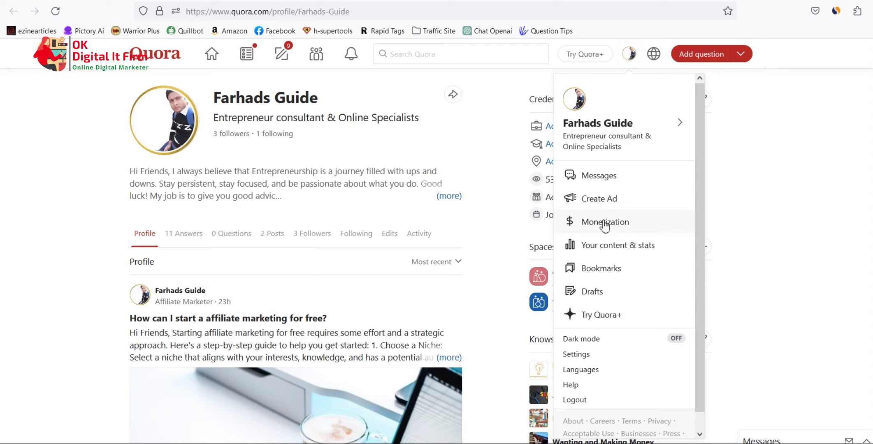
left_click(605, 223)
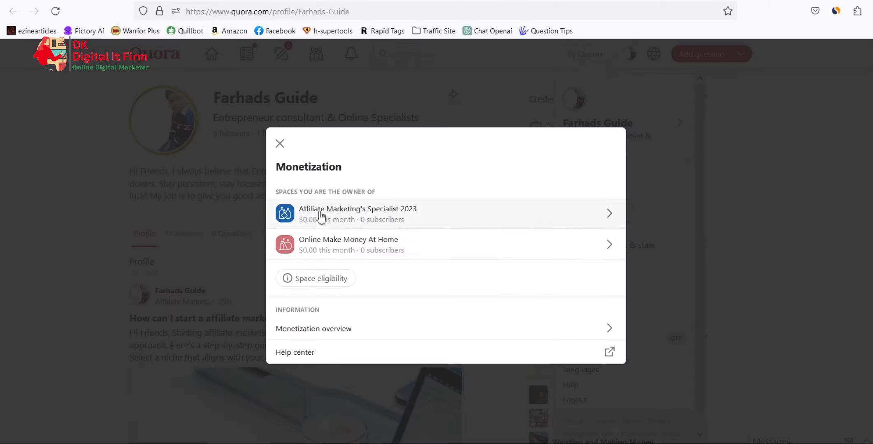